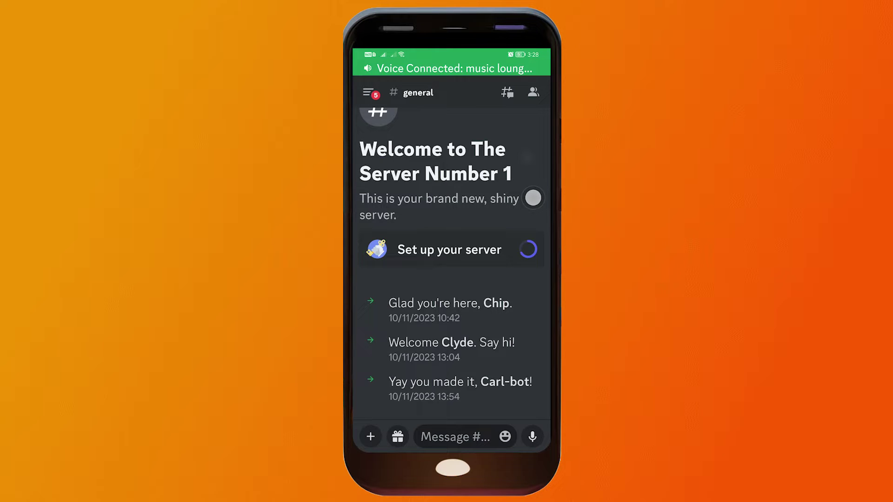
Step: Join the 'music lounge' voice channel from the channel list and mute the microphone
left_click(370, 93)
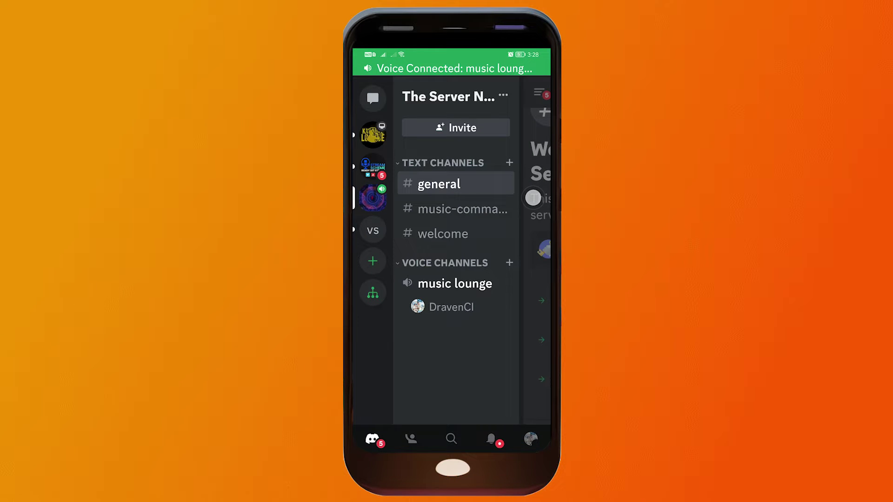
left_click(472, 284)
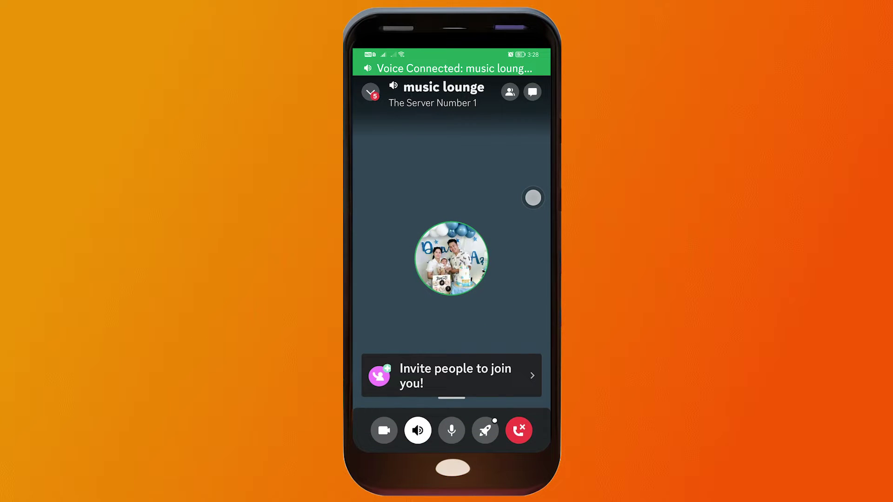
left_click(452, 431)
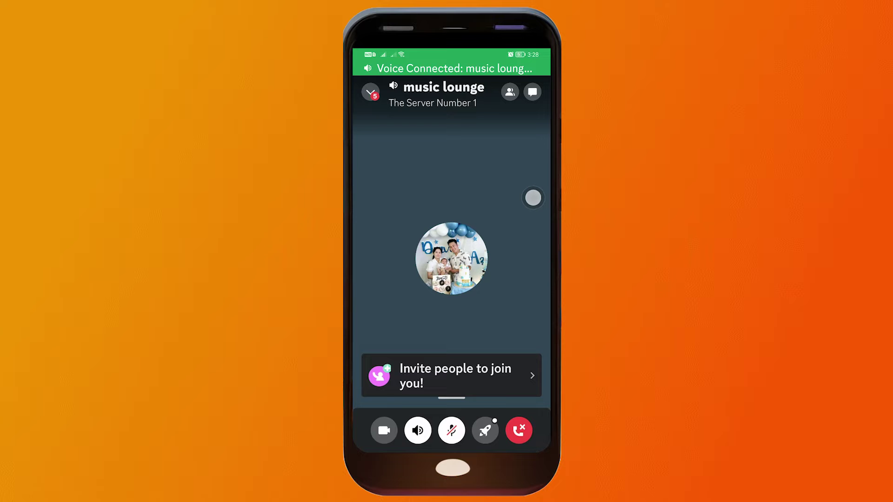
Step: Share the phone screen in the music lounge call, granting the screen-recording permission
left_click_drag(458, 399, 484, 190)
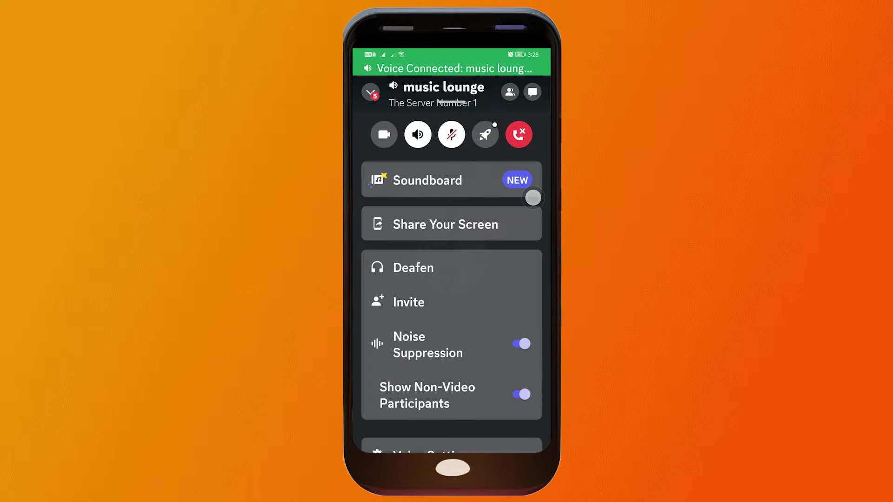
left_click(377, 224)
left_click(492, 227)
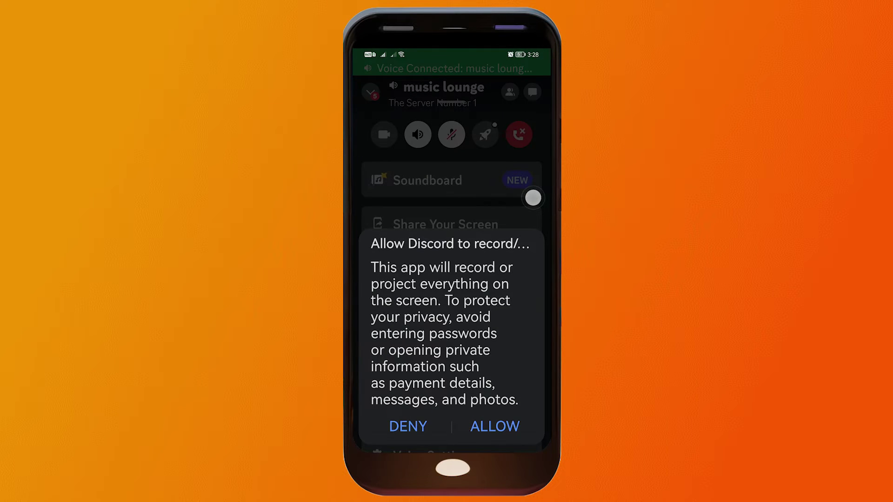
left_click(495, 426)
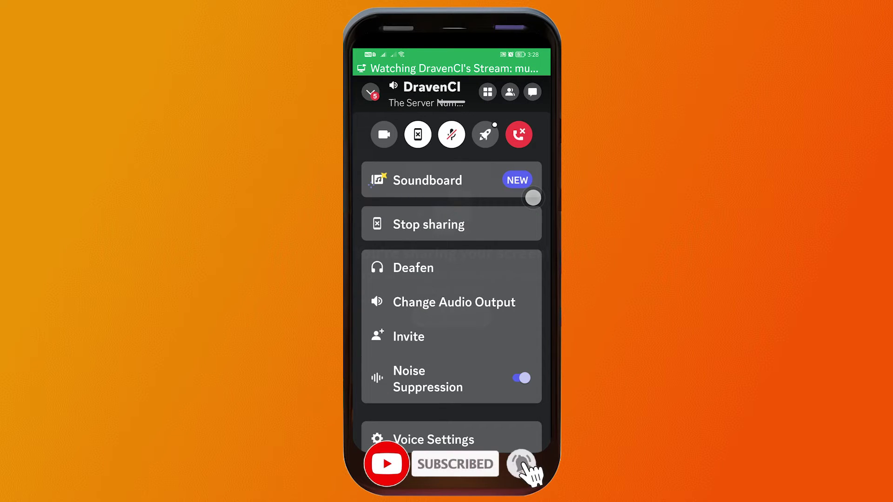
left_click_drag(451, 323, 451, 419)
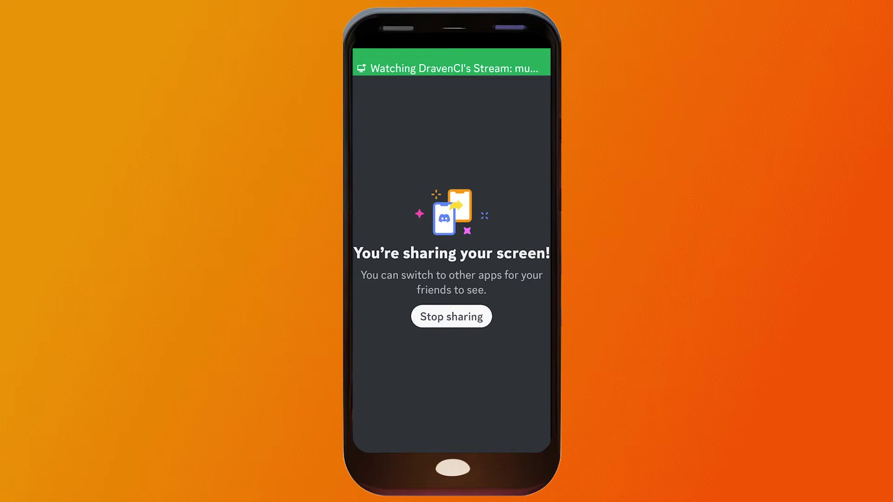
Step: Go to the home screen, swipe through its app pages, and reopen Discord
left_click_drag(451, 447, 452, 293)
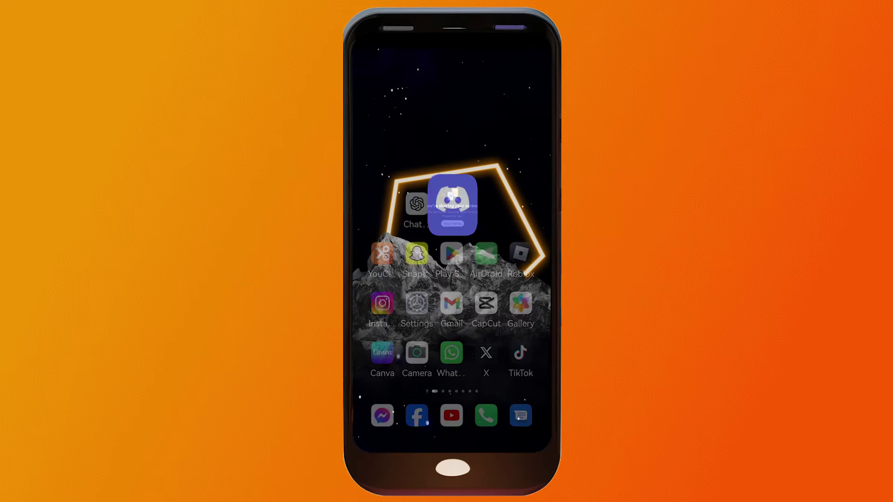
left_click_drag(517, 314, 391, 314)
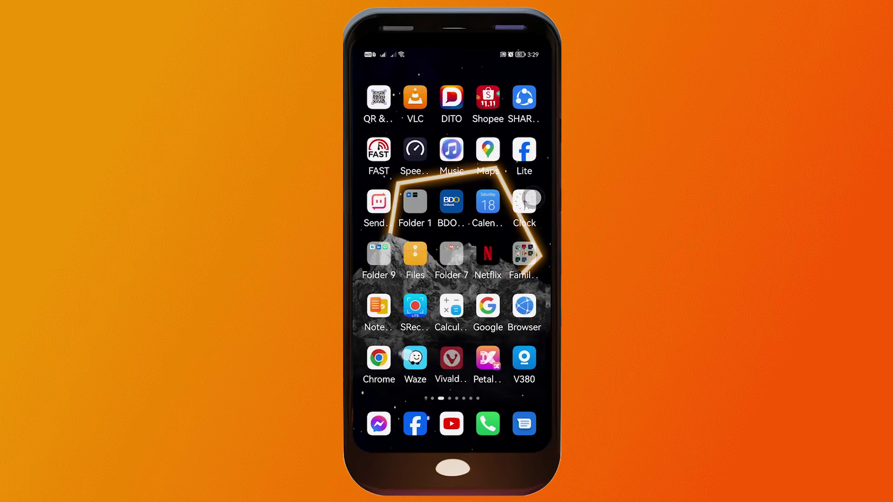
left_click_drag(516, 280, 391, 279)
left_click_drag(544, 203, 532, 198)
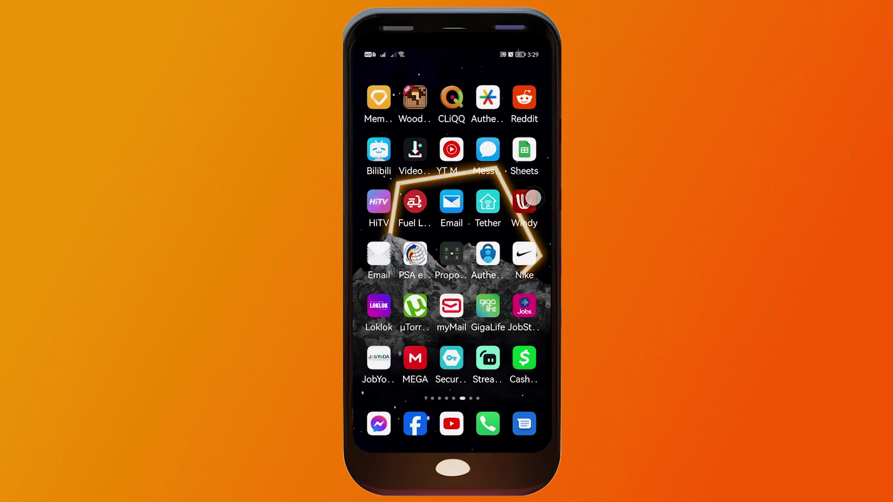
left_click_drag(405, 202, 532, 198)
left_click_drag(406, 203, 533, 199)
left_click(452, 203)
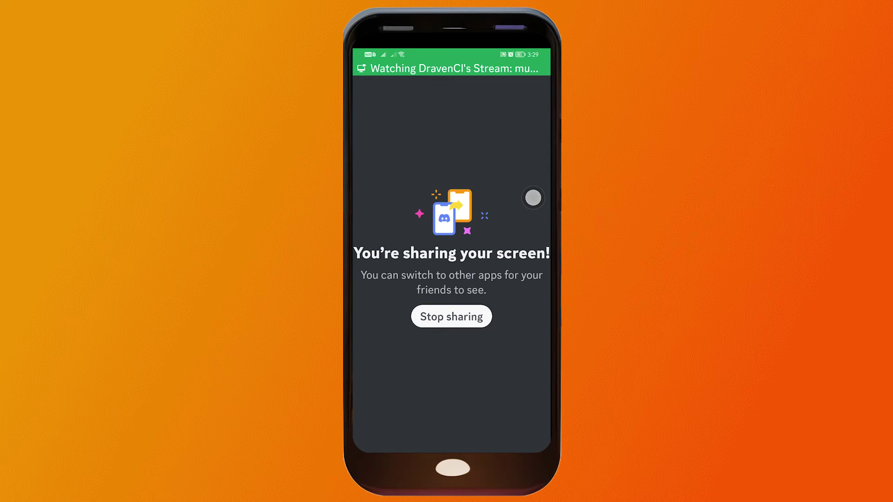
Step: Stop the screen share and expand the full music lounge call controls sheet
left_click(446, 315)
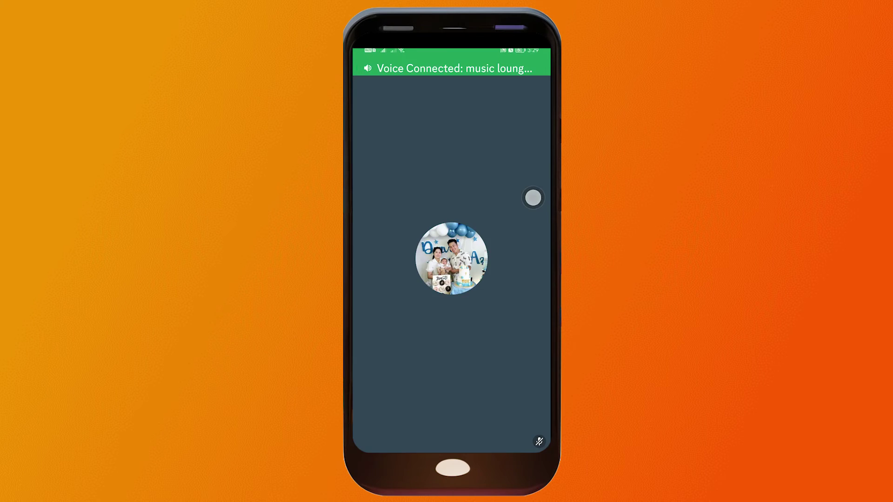
left_click(394, 269)
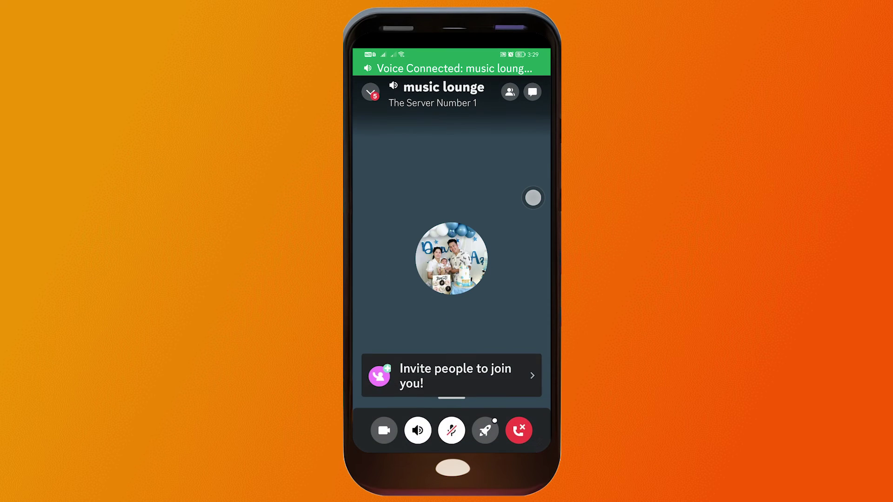
left_click_drag(446, 400, 533, 198)
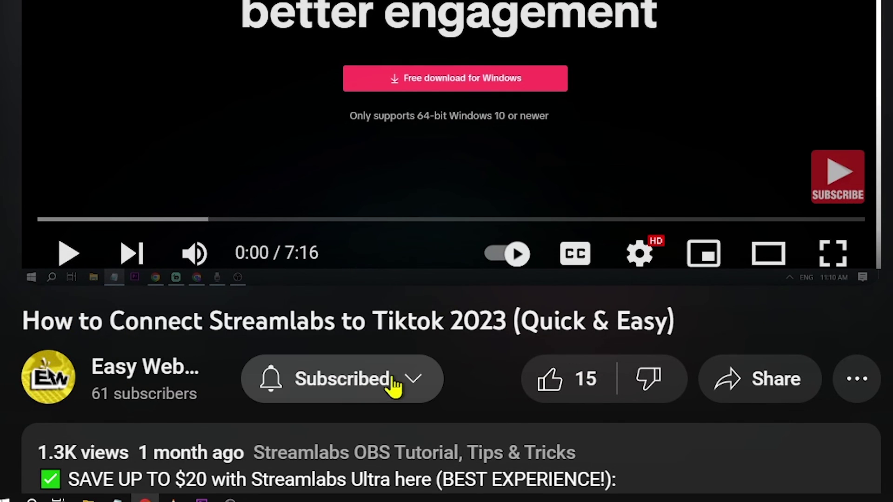
Step: Set Easy Web channel notifications to All and like the Streamlabs-to-TikTok video
left_click(380, 193)
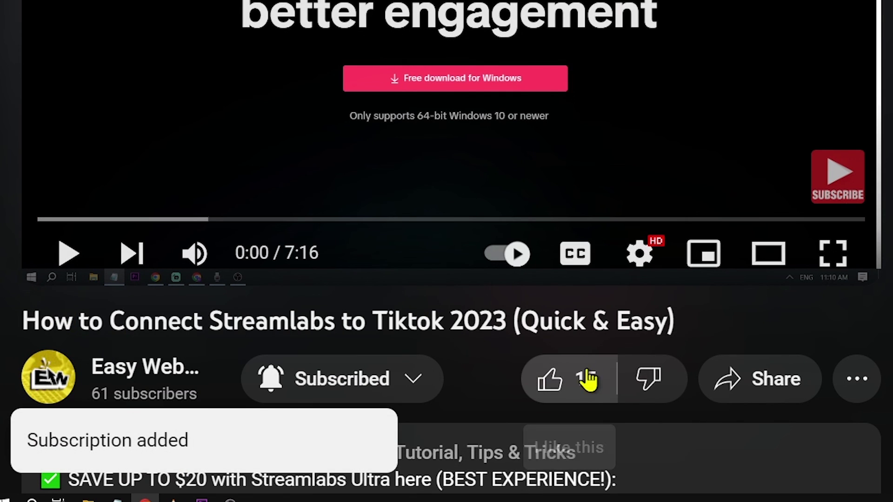
left_click(590, 395)
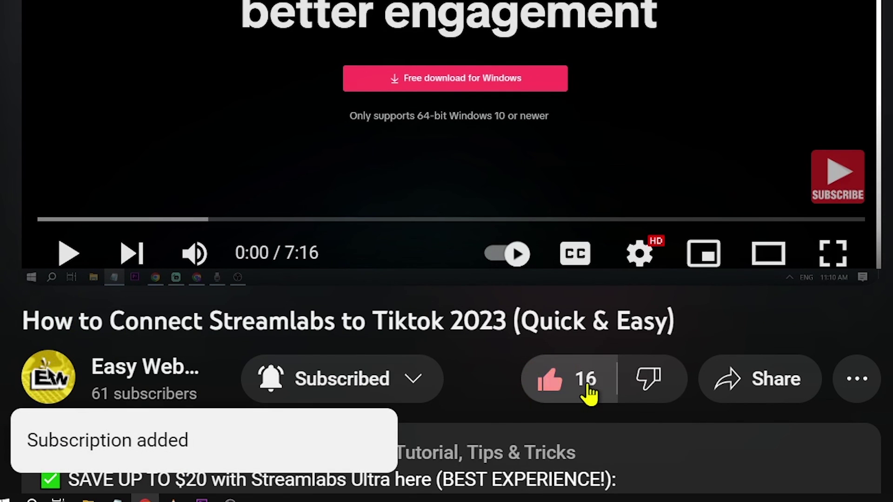